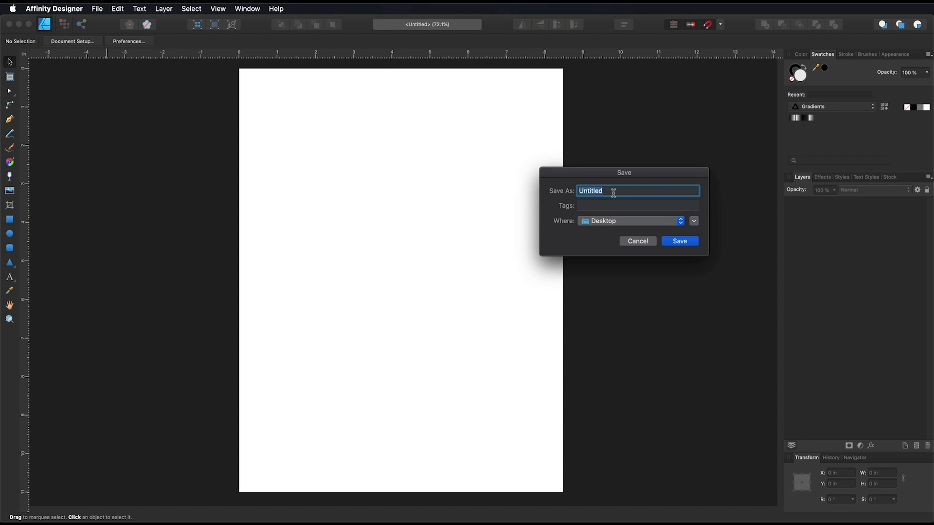
Save the document to the Desktop as "a file 2"
type("a file")
left_click(691, 242)
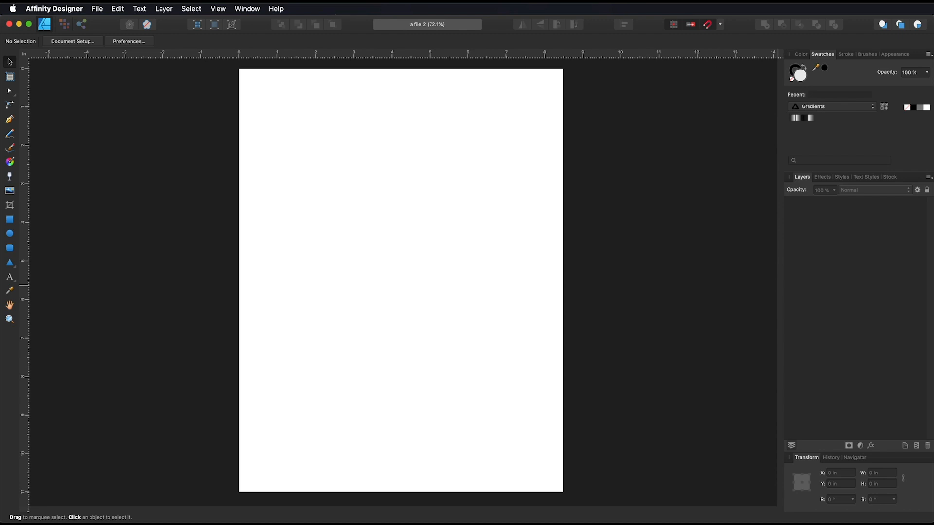
Draw a circle about 3.17 in wide, centred horizontally on the upper half of the page, and give it a 50 pt stroke
left_click(10, 234)
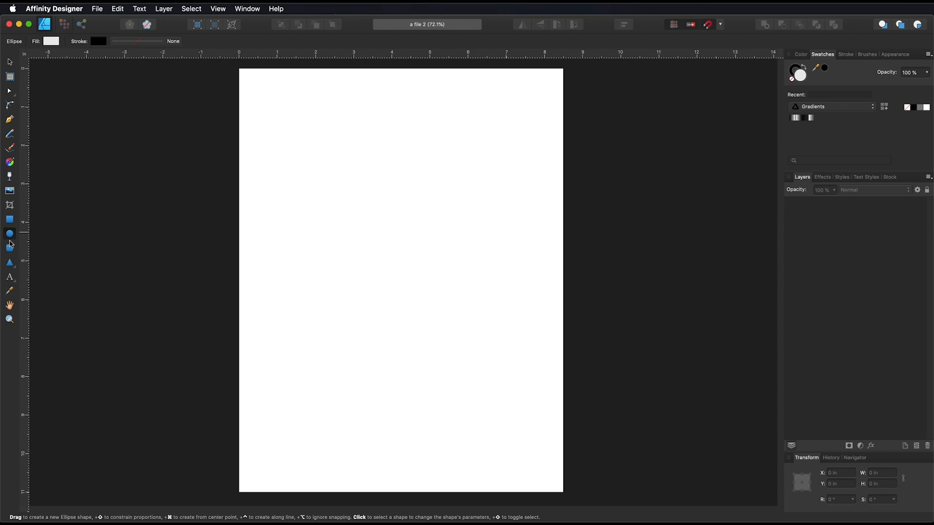
left_click_drag(322, 142, 465, 243)
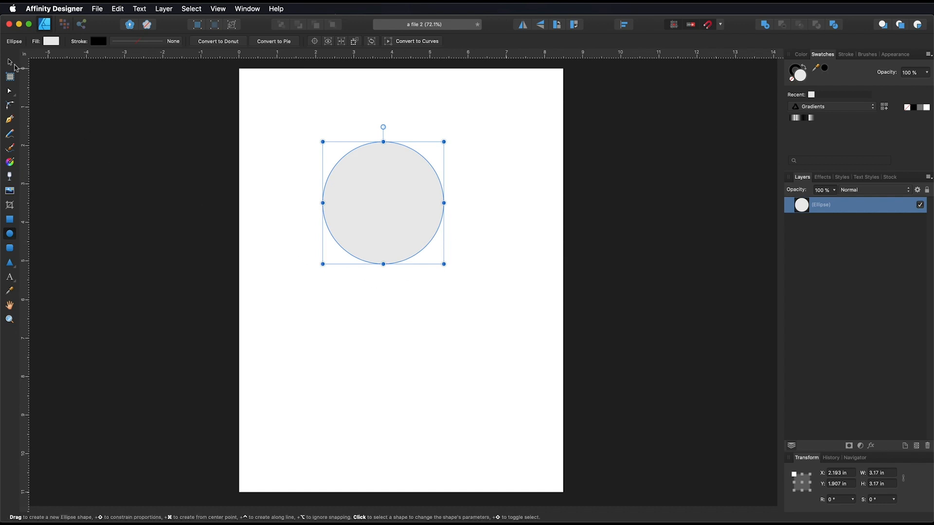
left_click(9, 62)
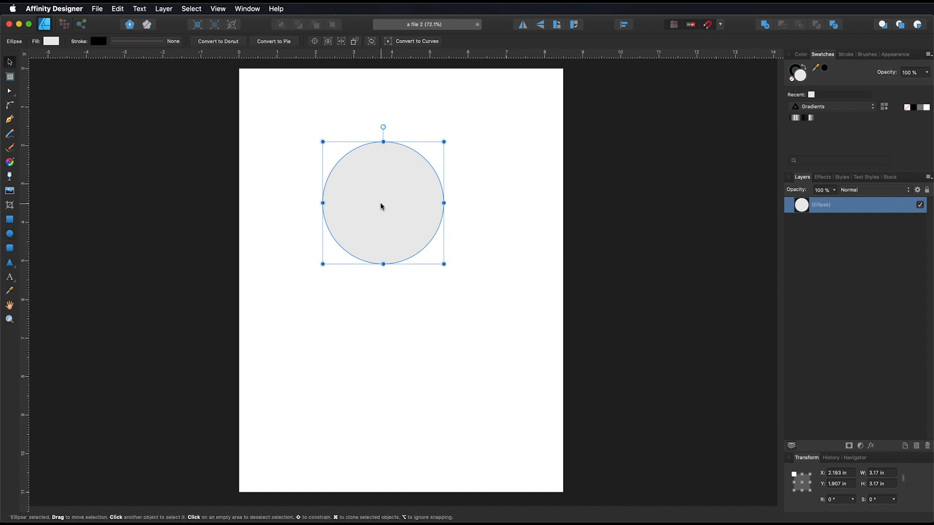
left_click_drag(381, 203, 398, 207)
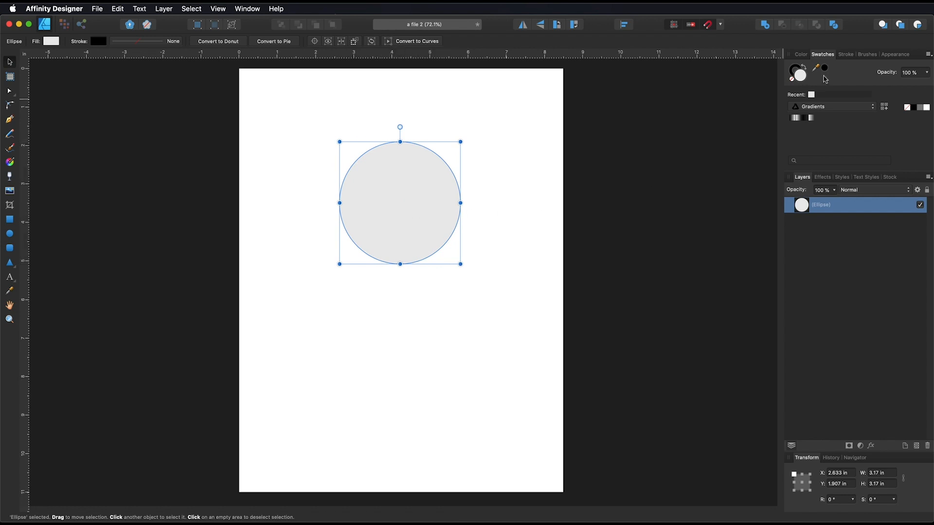
left_click(846, 54)
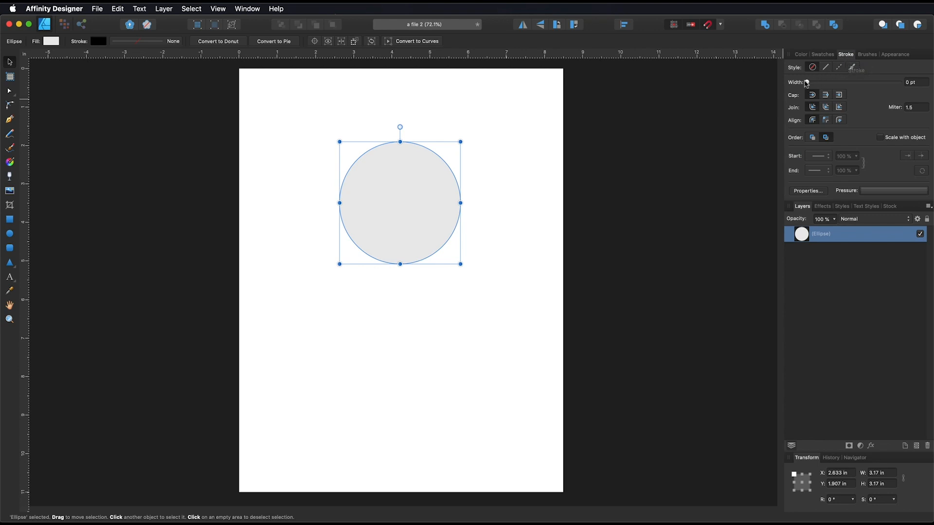
mouse_move(807, 82)
left_mouse_down()
mouse_move(896, 83)
mouse_move(888, 84)
left_mouse_up()
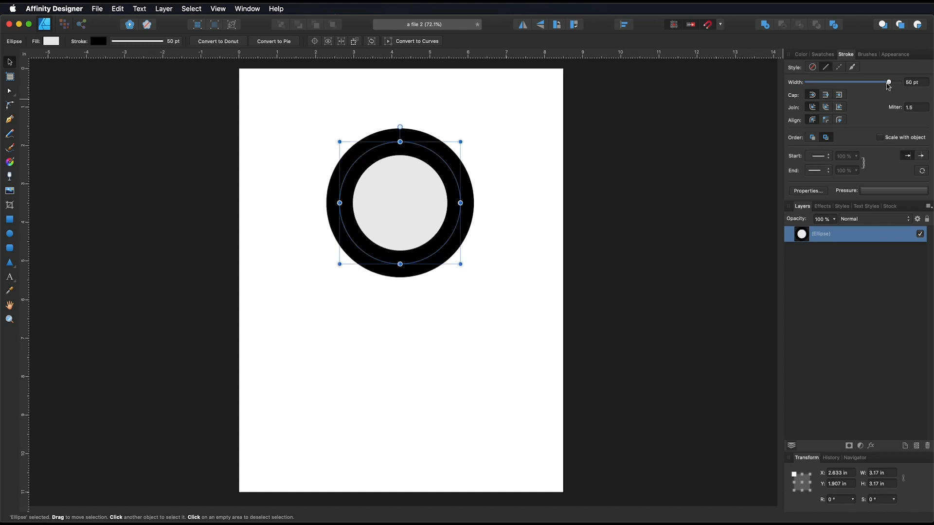
Draw a smaller circle about 1.2 in wide inside the first one and align it to the large circle's centre
key("m")
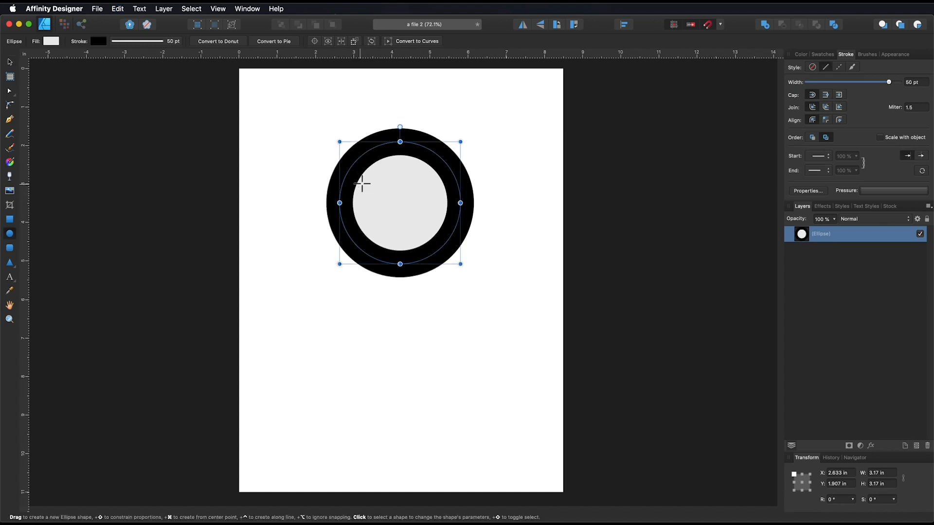
left_click_drag(376, 181, 429, 218)
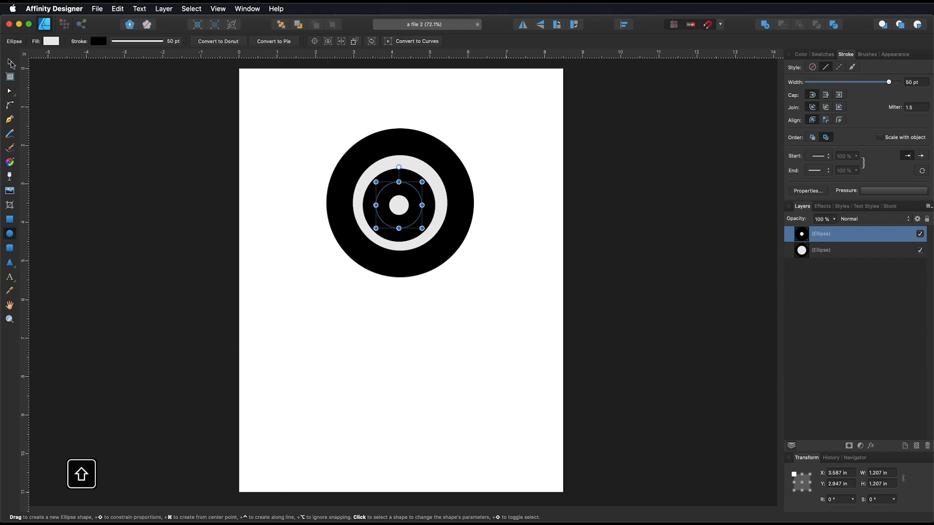
key("v")
left_click(399, 206)
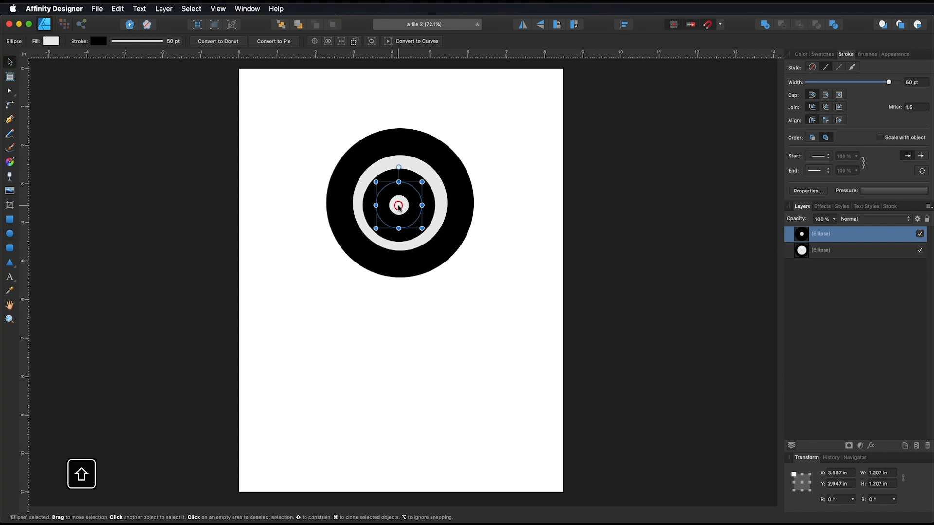
left_click_drag(399, 206, 400, 204)
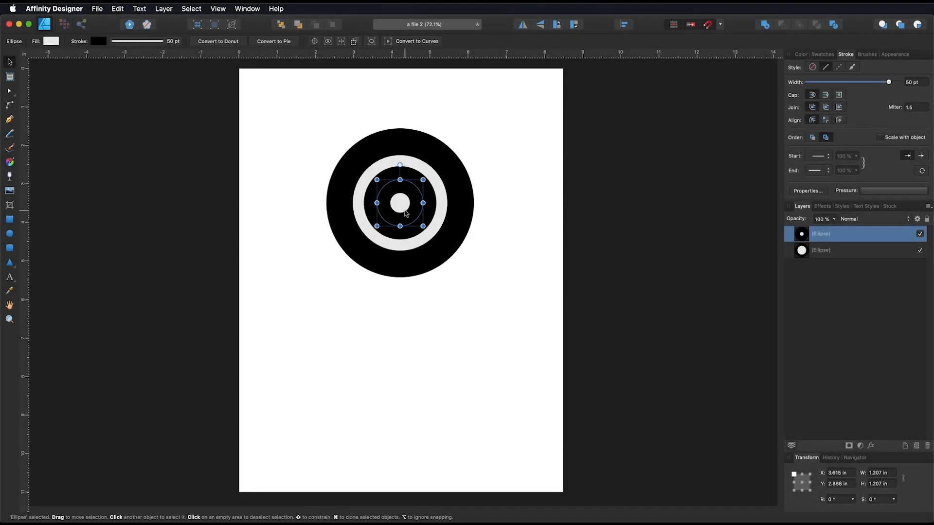
Recolor the large circle's stroke with a blue sampled from the screen, then change it to green on the color wheel
left_click(459, 201)
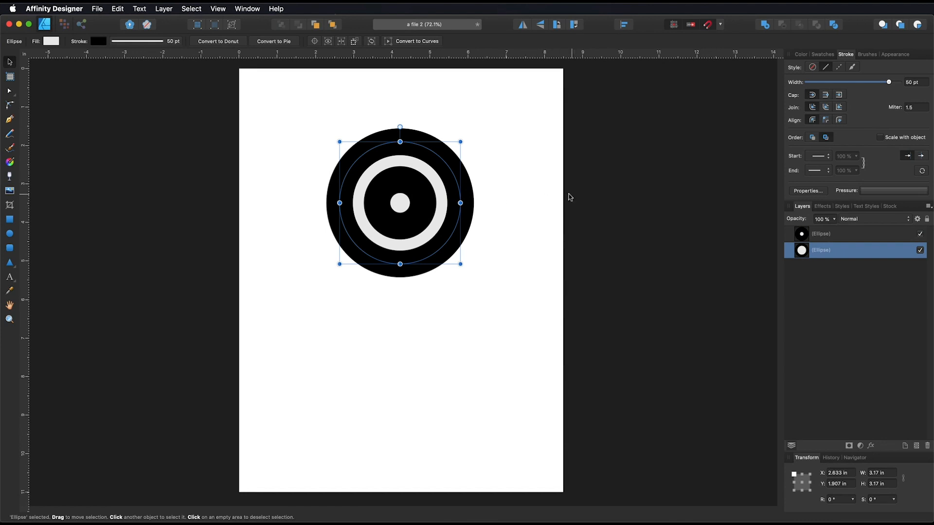
left_click(801, 55)
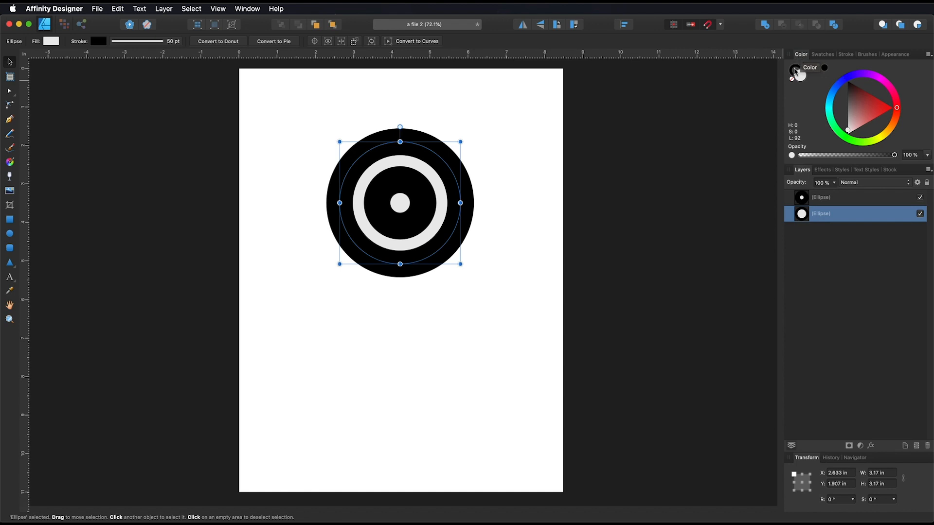
left_click(795, 69)
left_click(801, 78)
left_click_drag(823, 68, 886, 31)
left_click(824, 69)
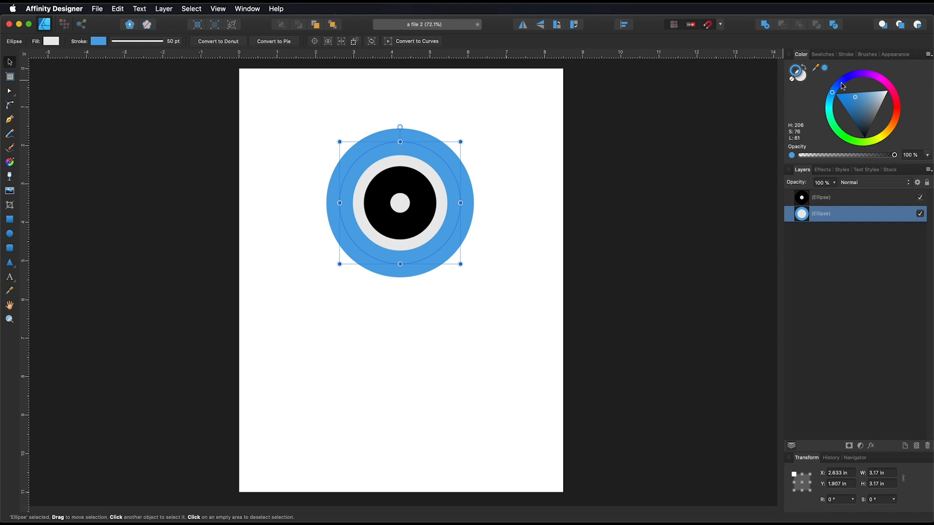
mouse_move(843, 87)
left_mouse_down()
mouse_move(851, 75)
mouse_move(885, 81)
mouse_move(896, 108)
mouse_move(852, 145)
mouse_move(857, 104)
mouse_move(870, 123)
left_mouse_up()
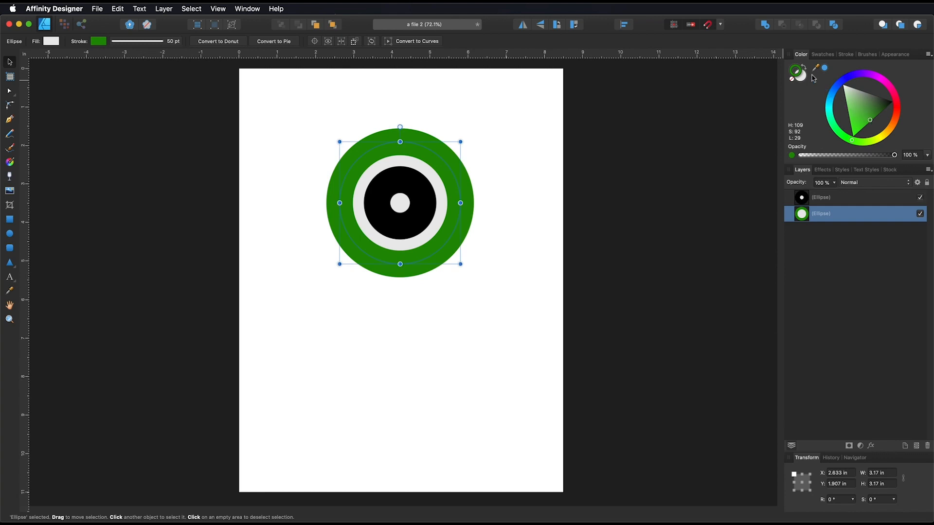
Set the large circle's stroke color to hex D6263A and remove its fill
double_click(795, 71)
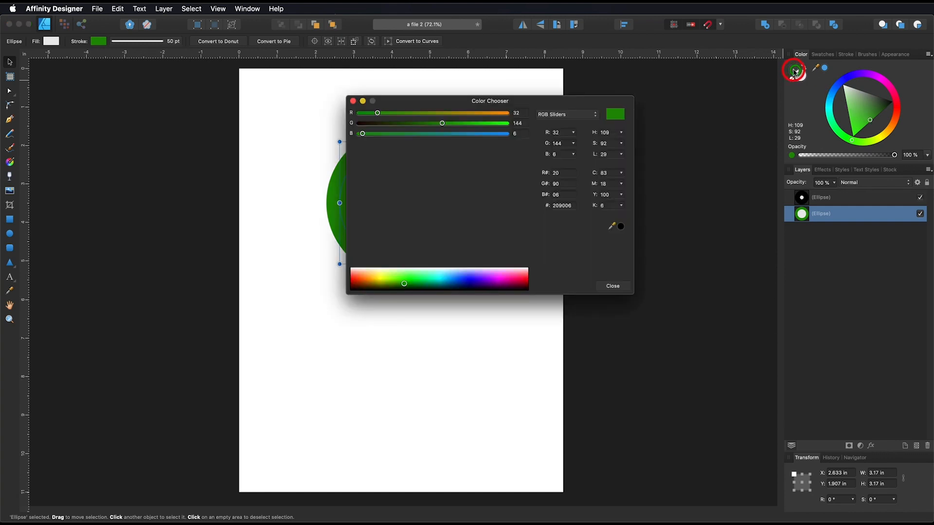
left_click(573, 116)
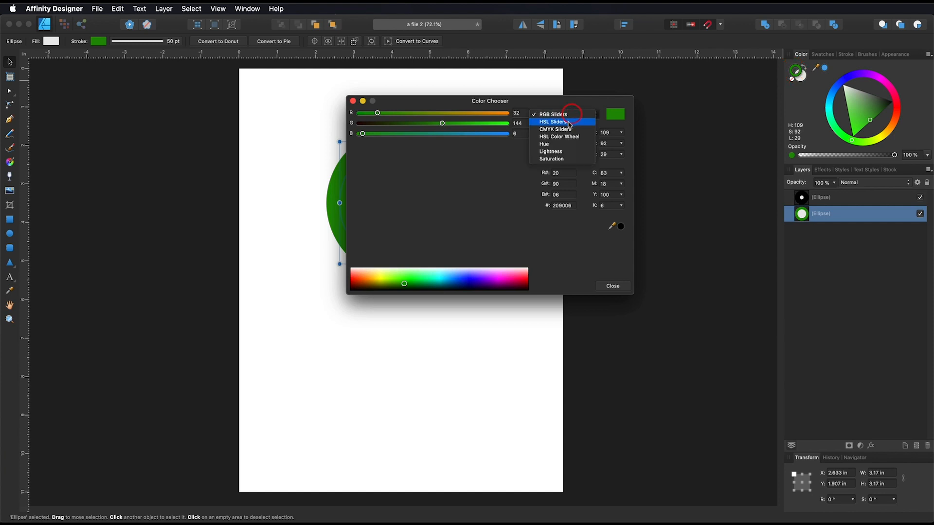
left_click(487, 191)
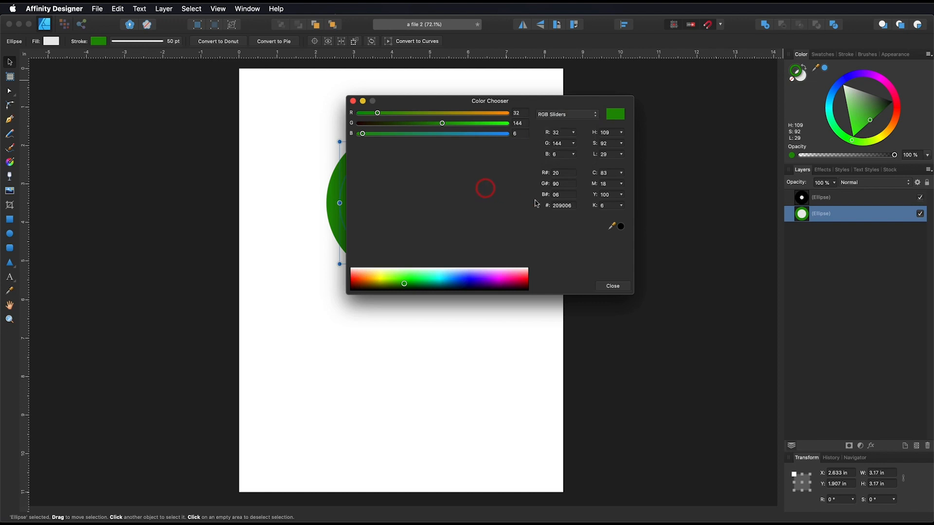
left_click(564, 205)
key("BackSpace")
key("Return")
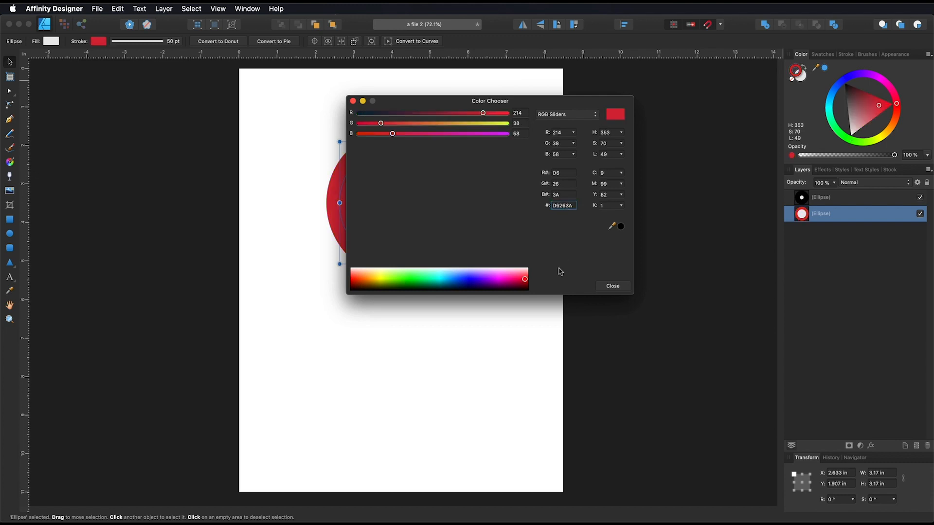
left_click(608, 287)
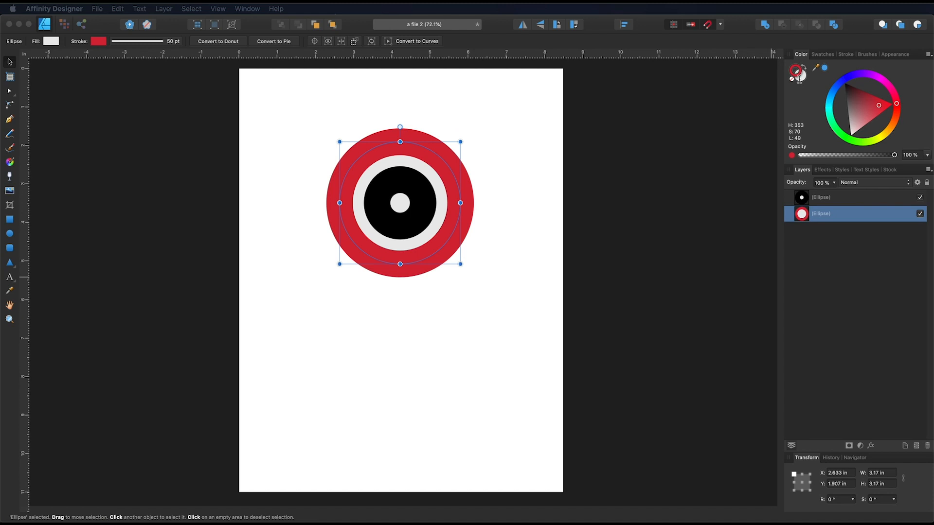
left_click(799, 78)
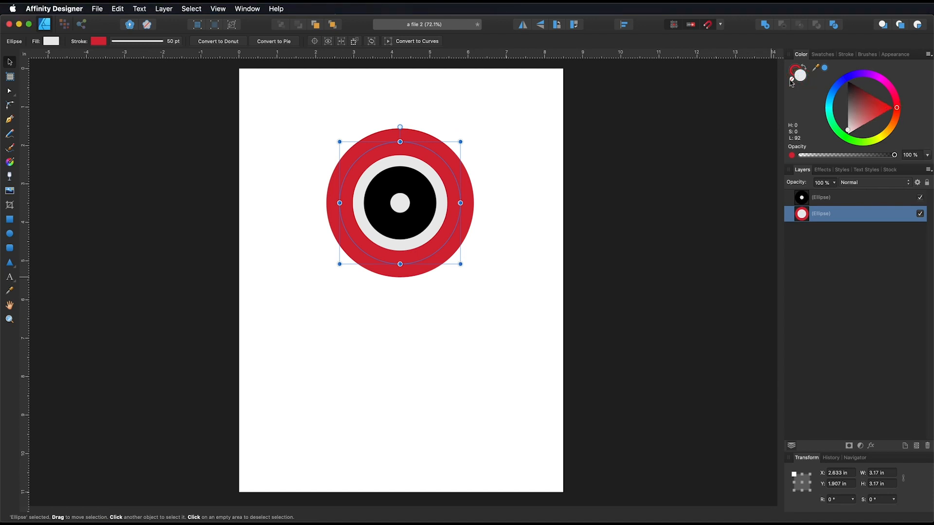
left_click(791, 80)
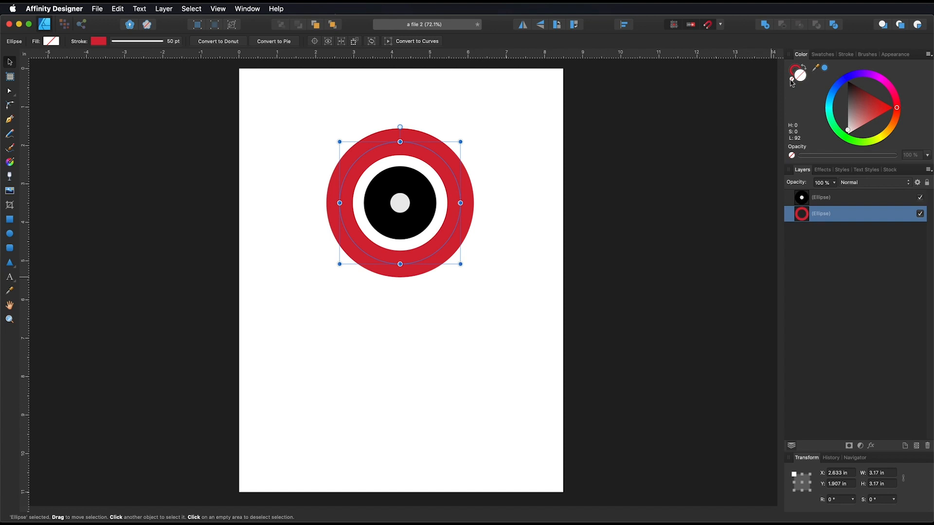
Fill the small inner circle with the recently used red and remove its stroke
left_click(829, 56)
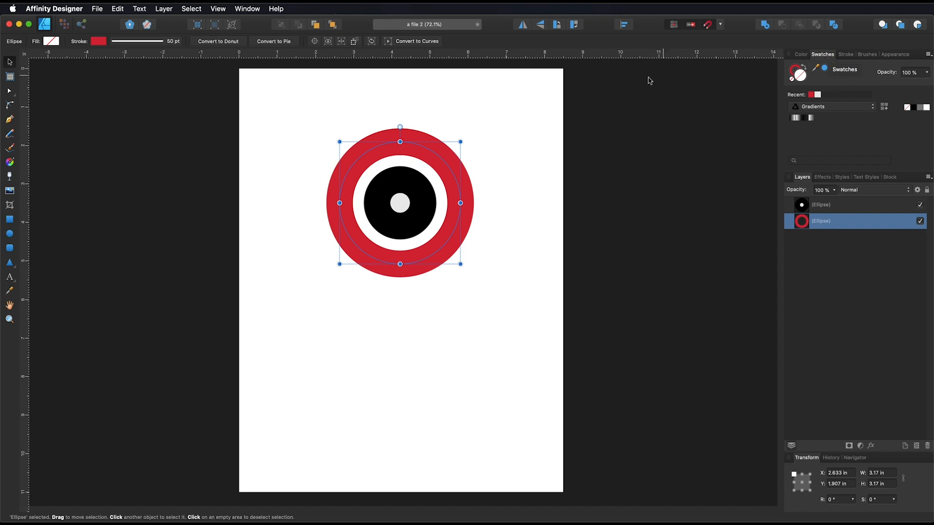
left_click(414, 203)
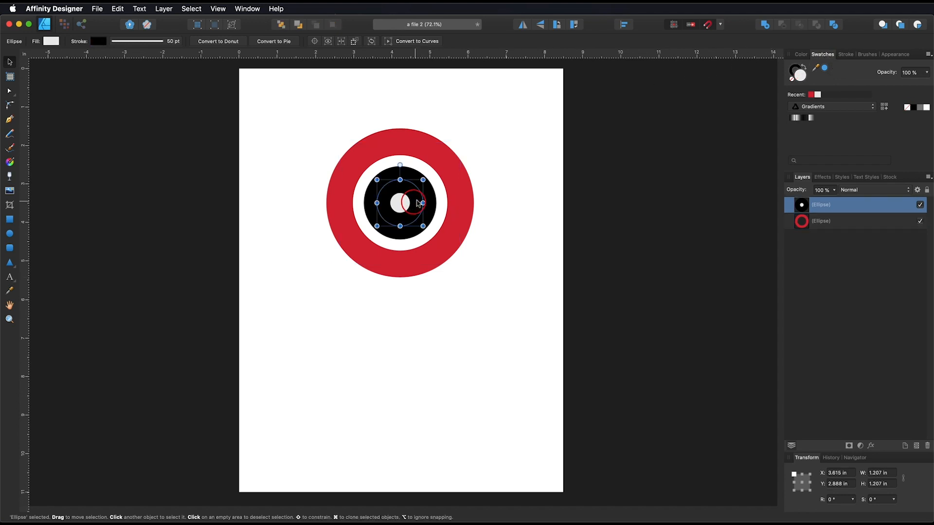
left_click(811, 95)
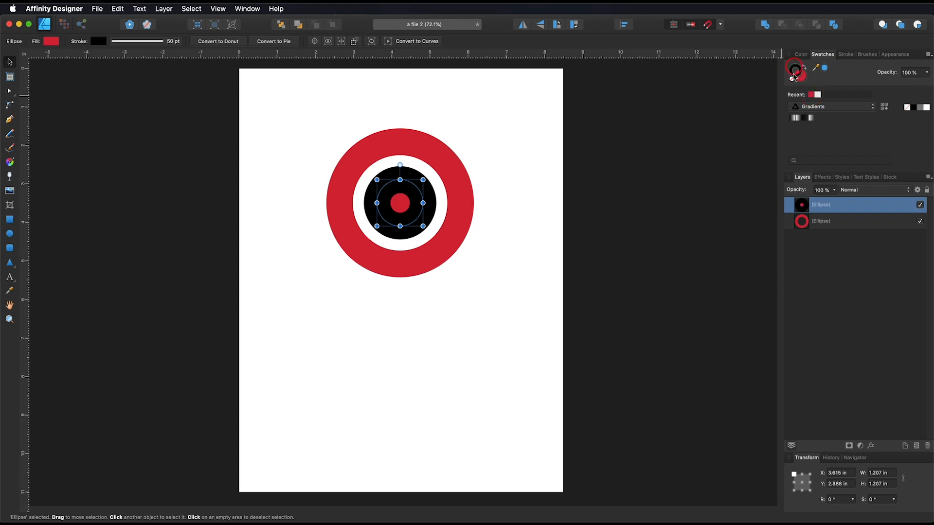
left_click(791, 78)
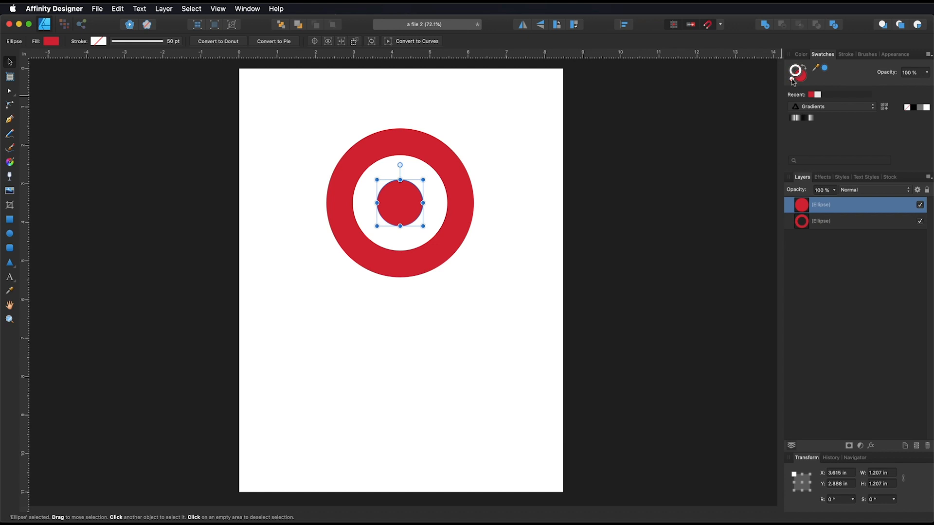
Add the artistic text "WALMART" below the circles in Helvetica Neue Medium at about 82 pt
left_click(9, 278)
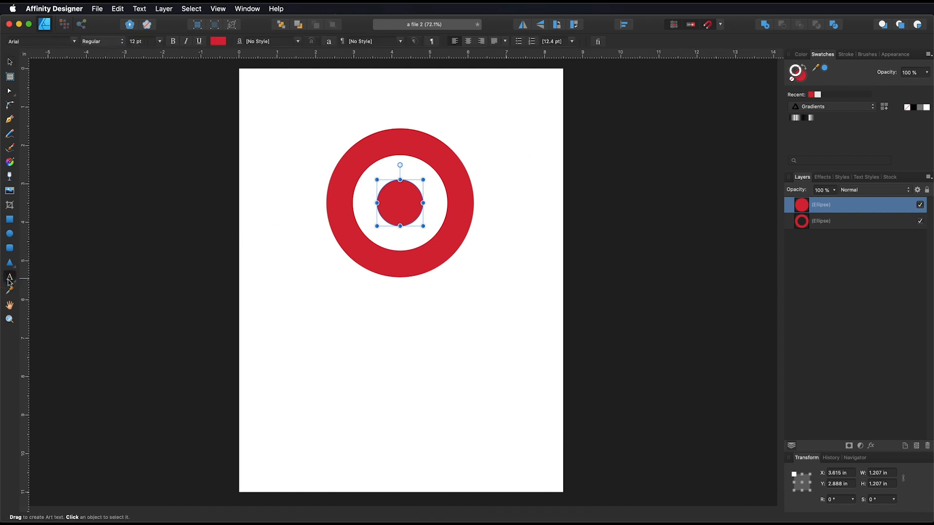
left_click(9, 279)
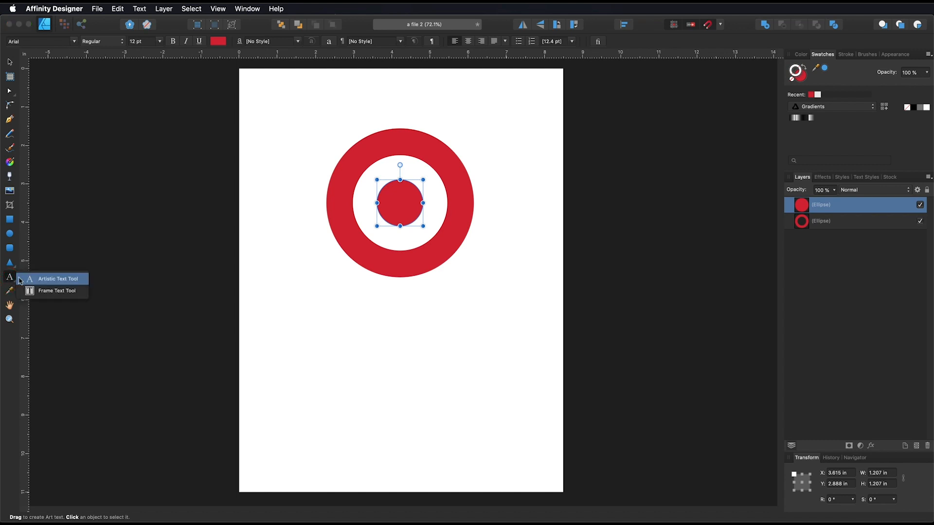
left_click(36, 281)
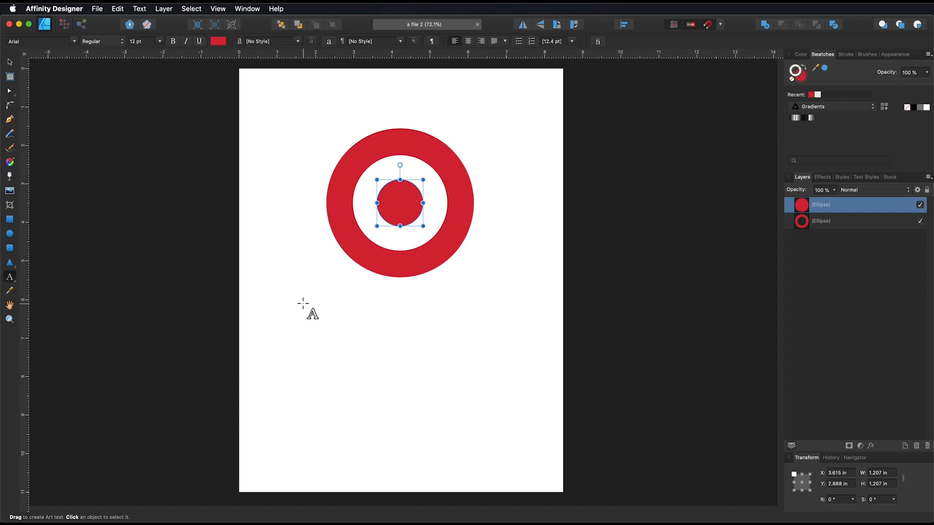
left_click(74, 42)
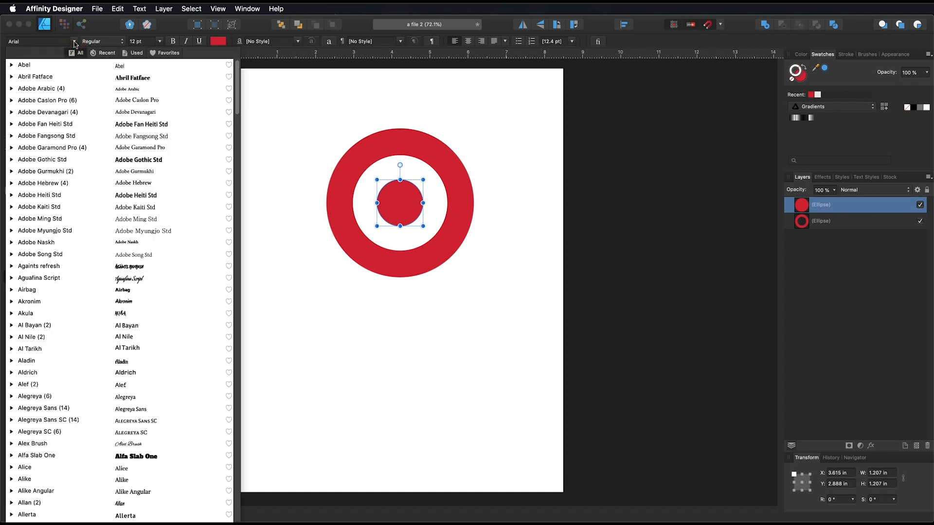
type("hel")
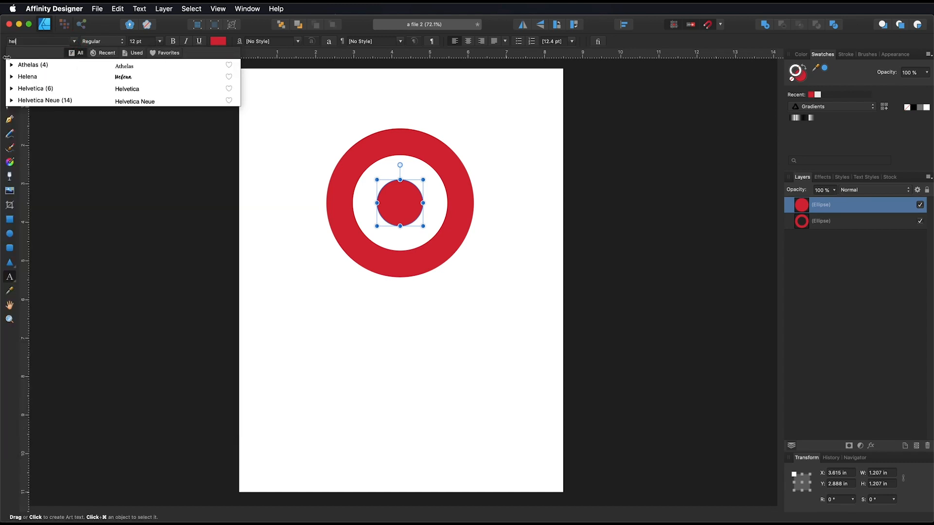
left_click(62, 100)
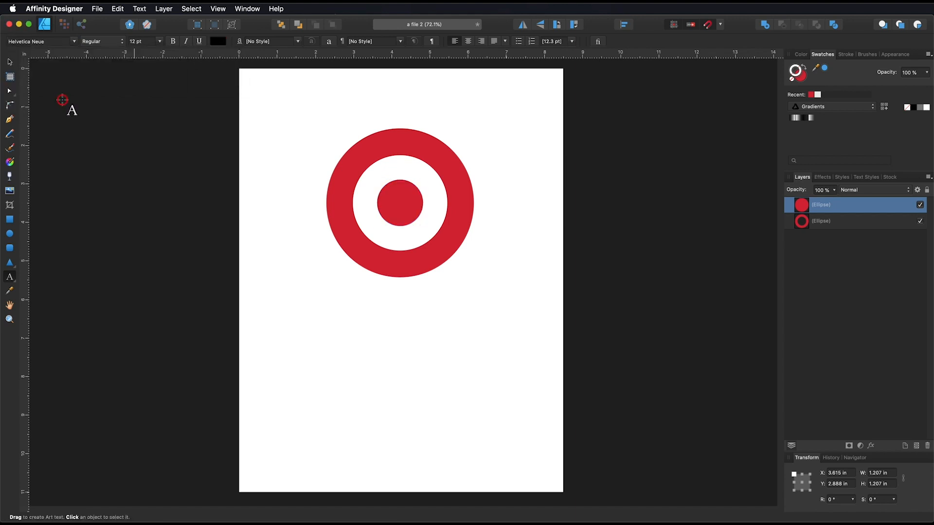
left_click(95, 44)
left_click(95, 65)
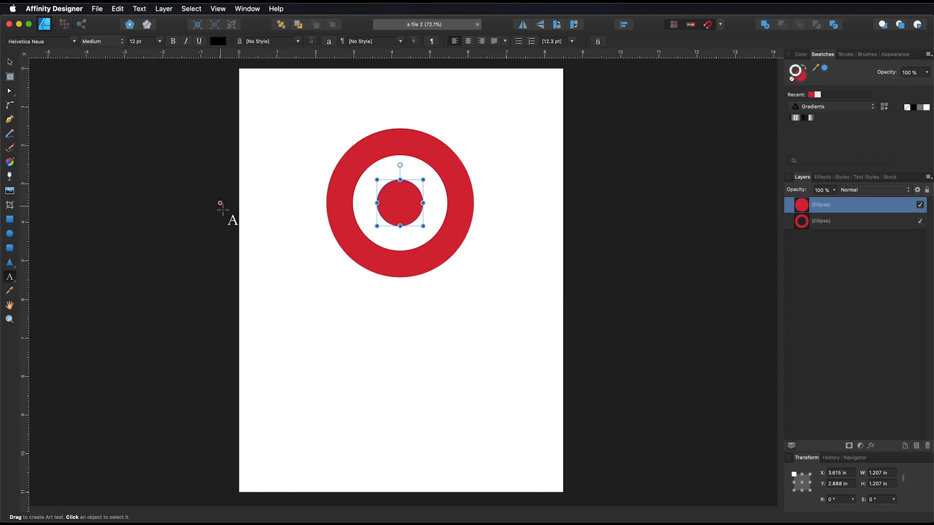
left_click_drag(289, 301, 317, 334)
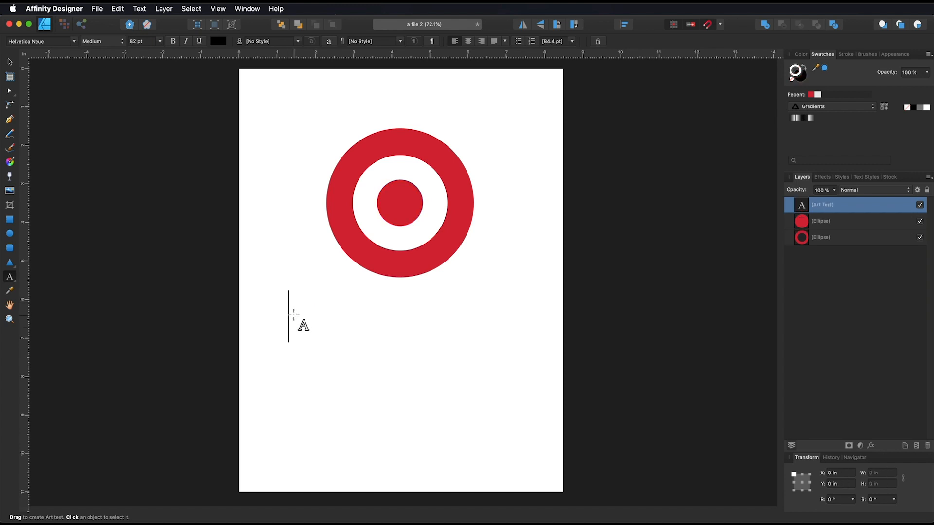
type("WALMART")
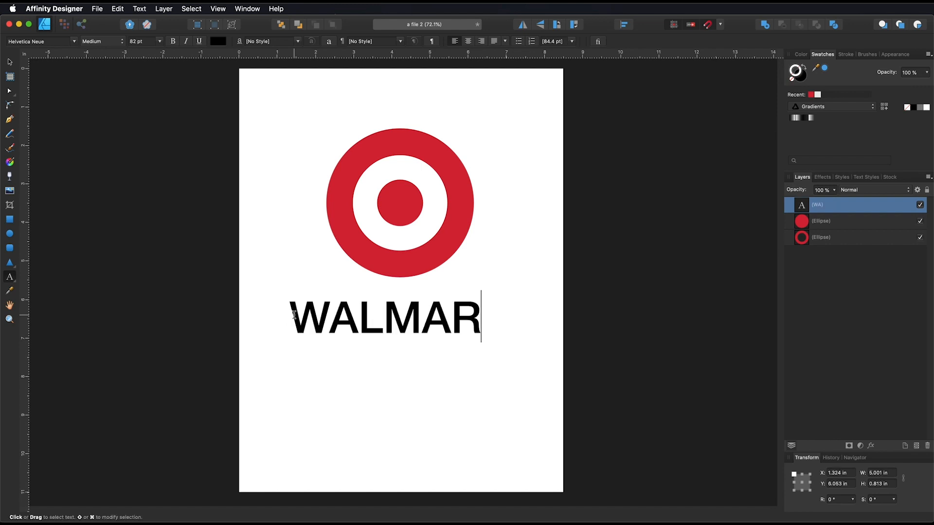